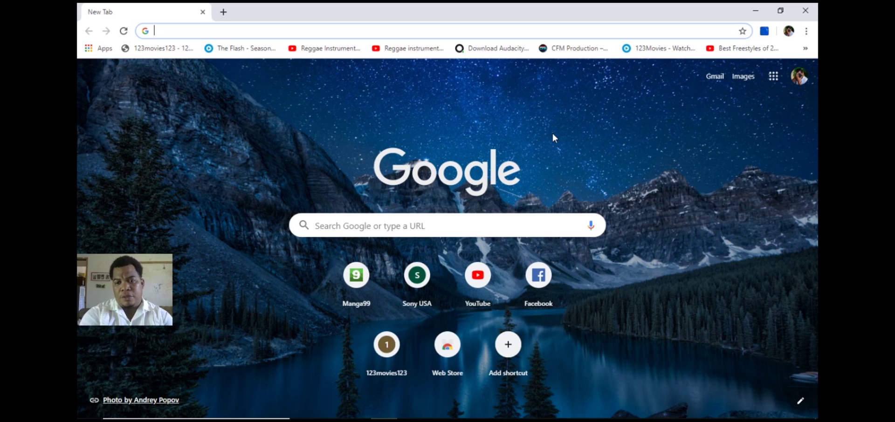
# Search Google for digicamcontrol.
pyautogui.click(380, 224)
pyautogui.write('digi')
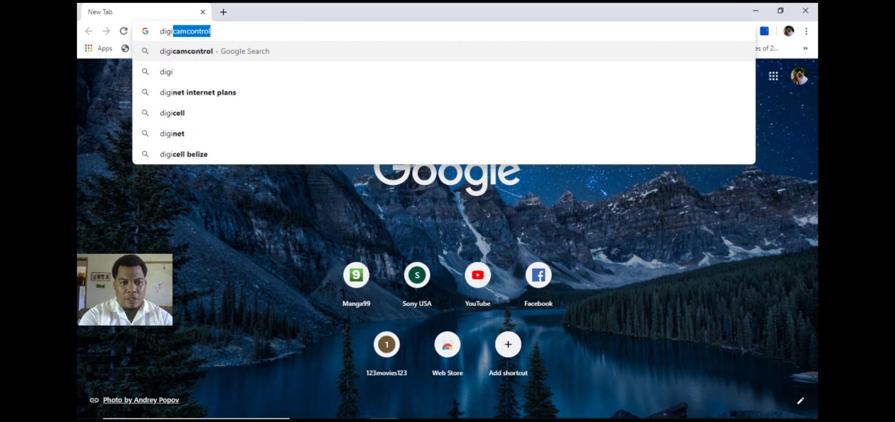
pyautogui.write('cam')
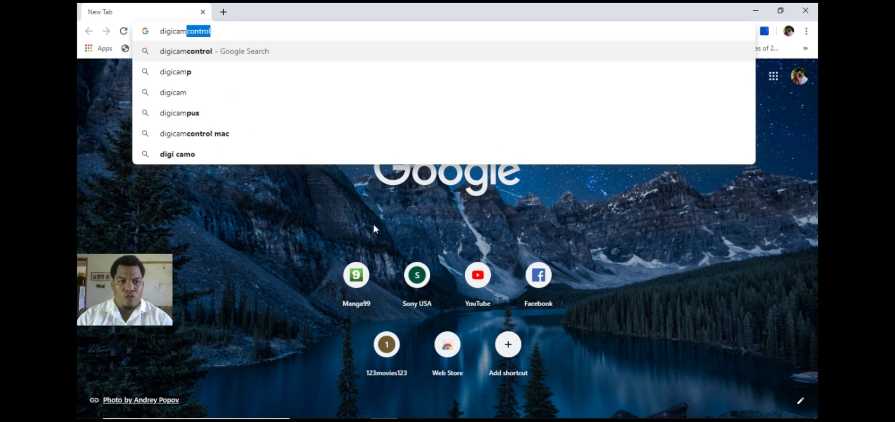
pyautogui.click(268, 31)
pyautogui.press('Return')
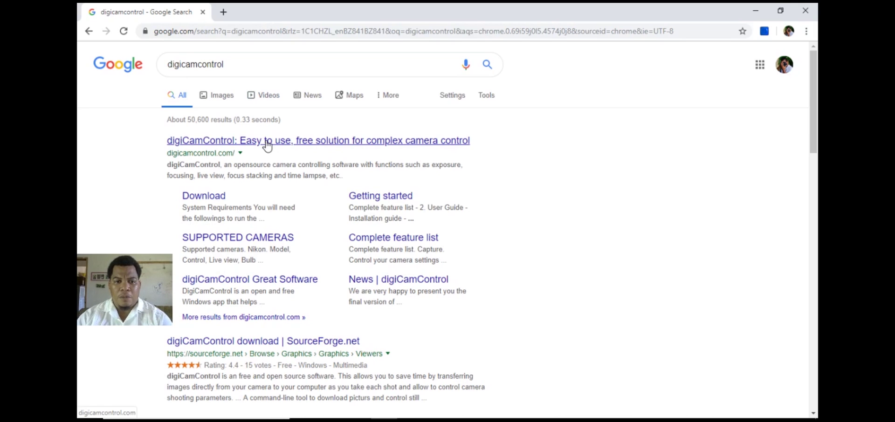
# From digicamcontrol.com's Downloads page, start downloading the stable v2.1.1 installer.
pyautogui.click(267, 142)
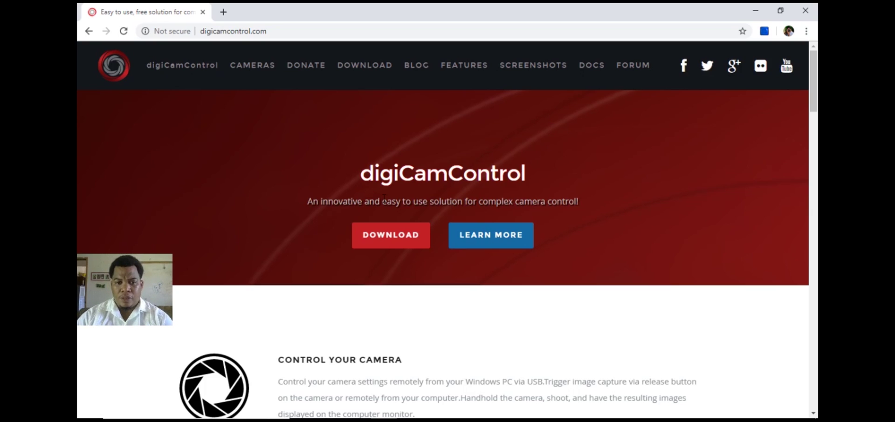
pyautogui.click(409, 239)
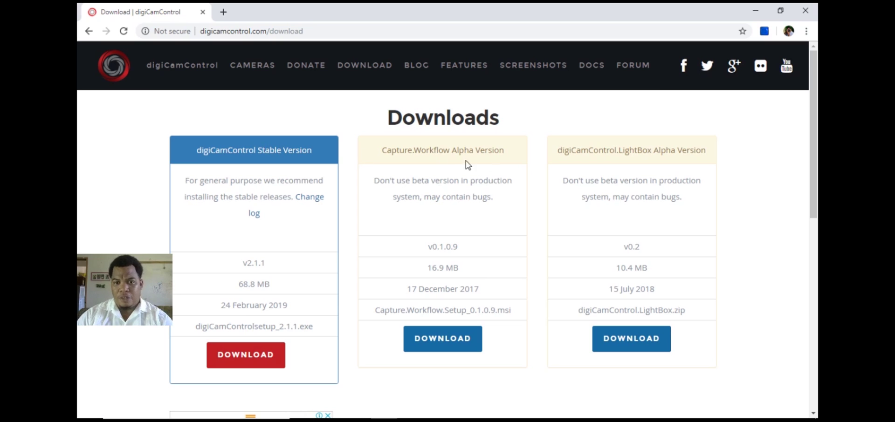
pyautogui.click(264, 359)
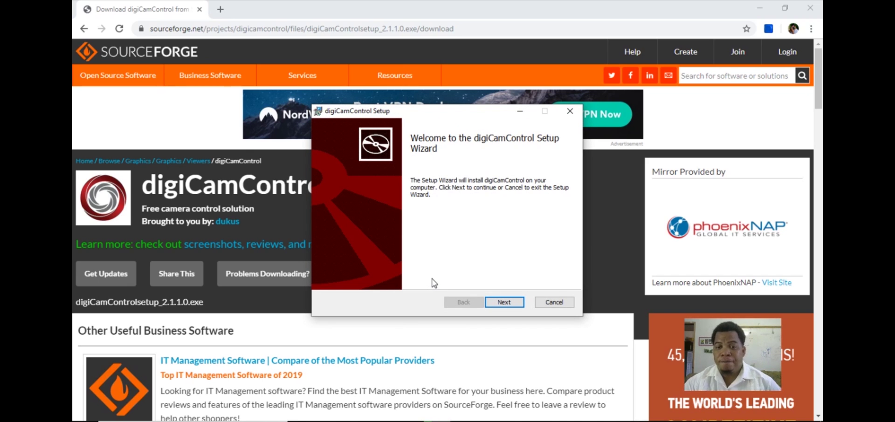
# Install digiCamControl into C:\Program Files (x86)\digiCamControl\ and close the finished installer.
pyautogui.click(512, 303)
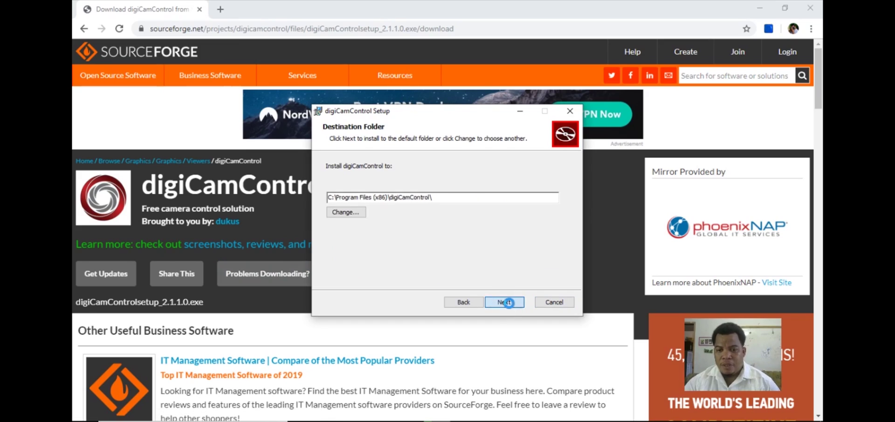
pyautogui.click(509, 303)
pyautogui.click(509, 304)
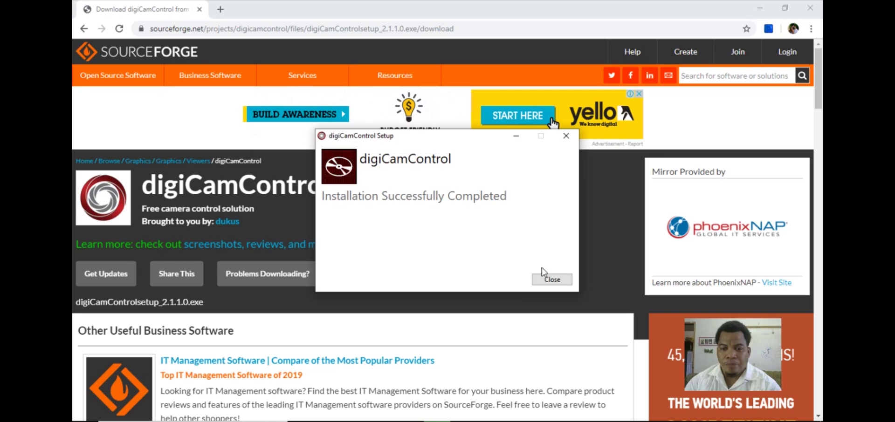
pyautogui.click(534, 279)
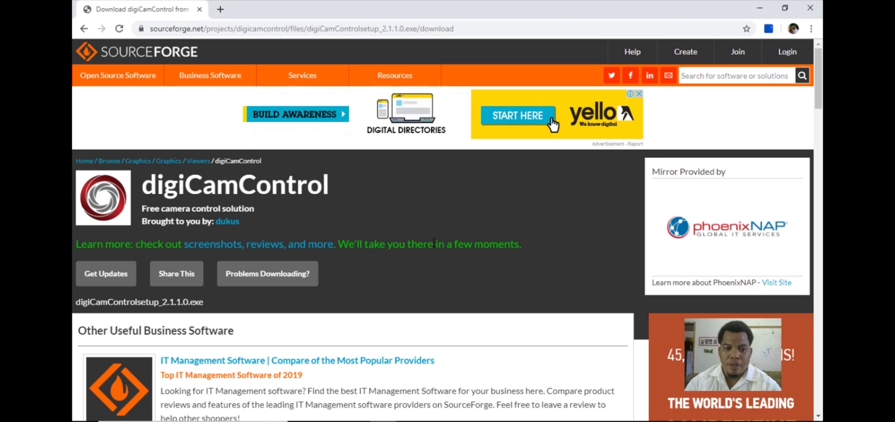
# Minimize Chrome and launch digiCamControl from its desktop shortcut.
pyautogui.click(756, 9)
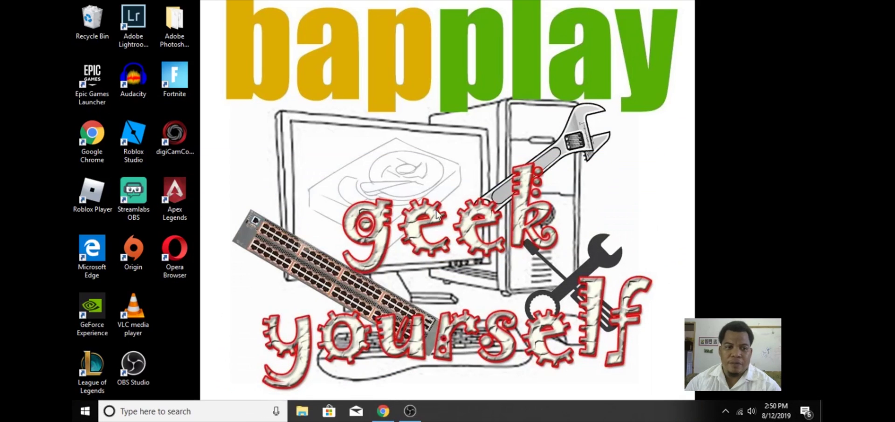
pyautogui.click(178, 144)
pyautogui.doubleClick(177, 143)
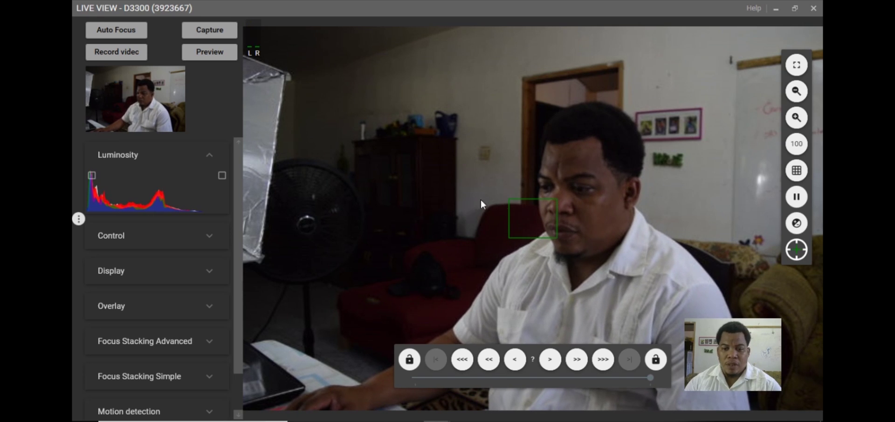
# Take a test shot, focus on the man's forehead, and check the Focus Mode list without changing it.
pyautogui.click(212, 34)
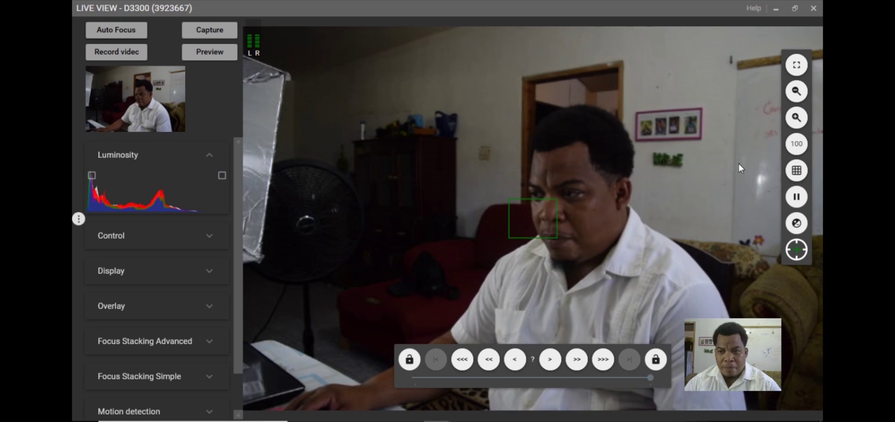
pyautogui.click(572, 148)
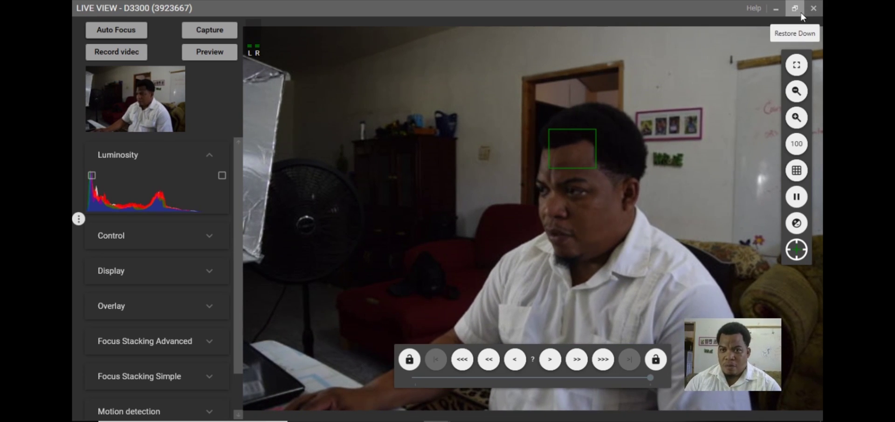
pyautogui.click(216, 239)
pyautogui.scroll(-4, 211, 305)
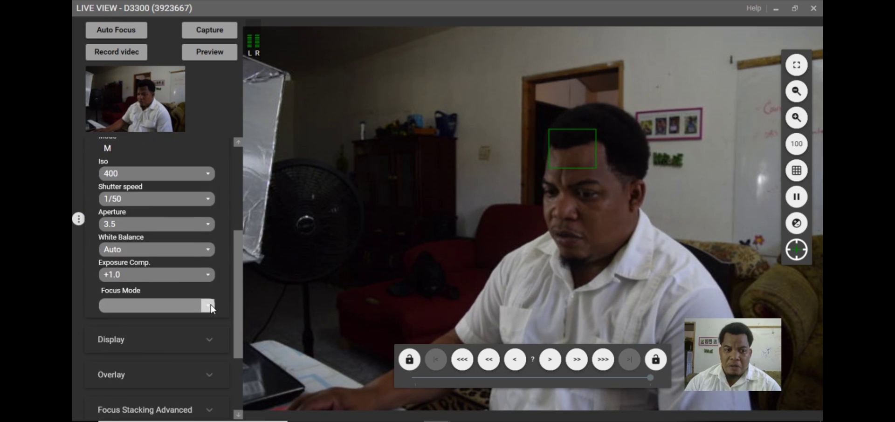
pyautogui.click(206, 306)
pyautogui.click(207, 308)
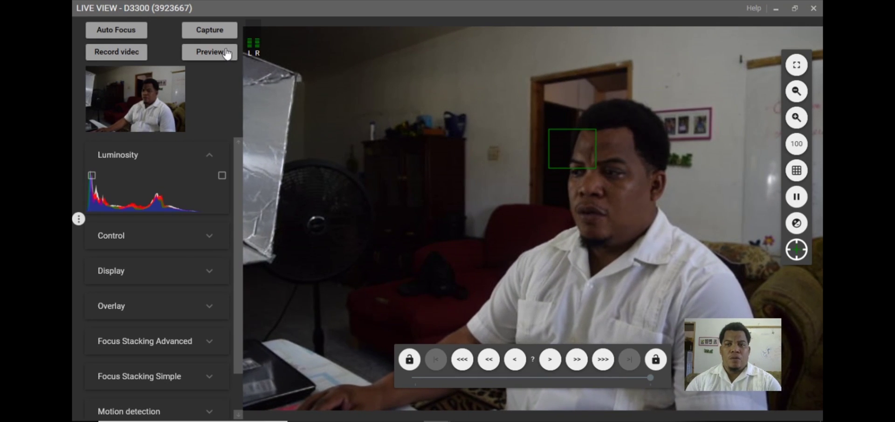
# Take the Live View window out of full screen, shift it left, and widen it.
pyautogui.click(793, 13)
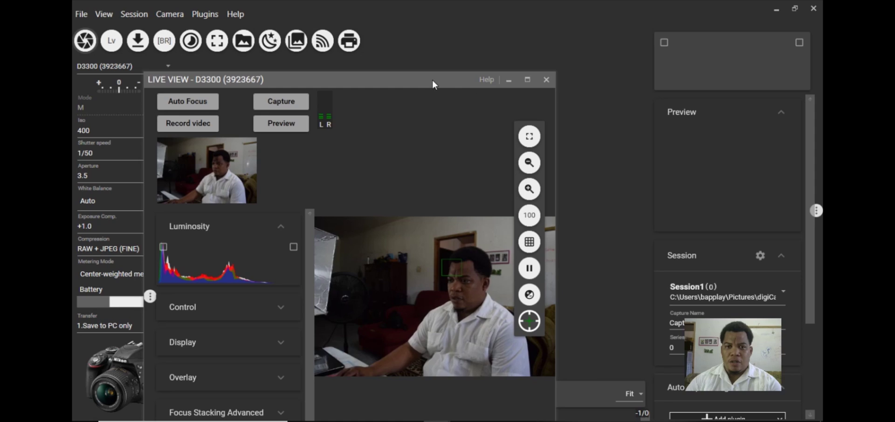
pyautogui.moveTo(432, 80); pyautogui.dragTo(483, 59)
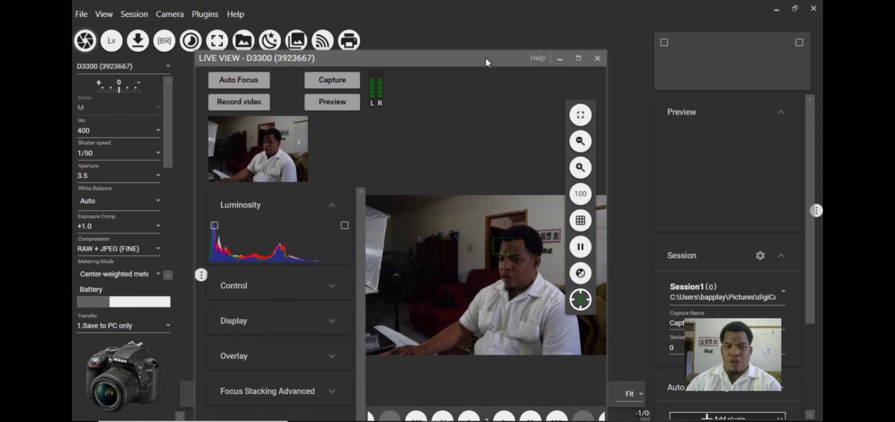
pyautogui.click(581, 58)
pyautogui.click(793, 10)
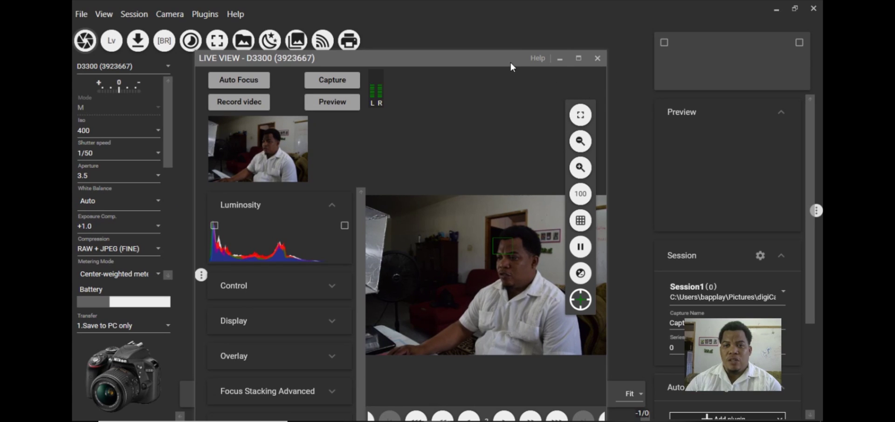
pyautogui.moveTo(511, 63); pyautogui.dragTo(465, 28)
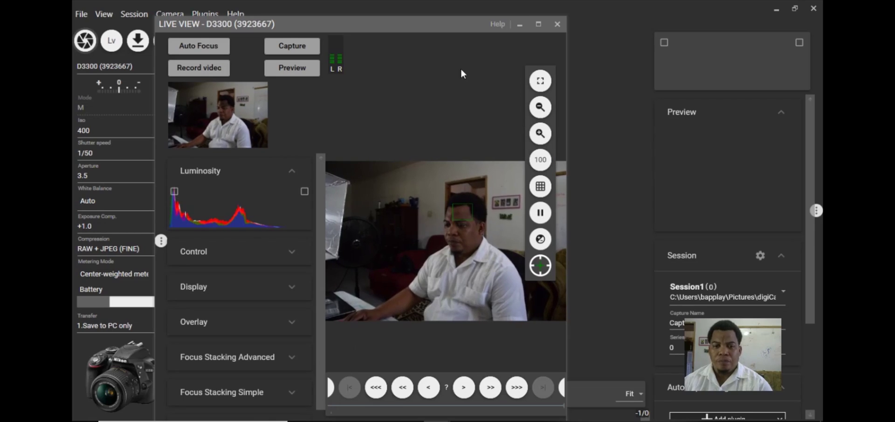
pyautogui.moveTo(441, 27); pyautogui.dragTo(413, 24)
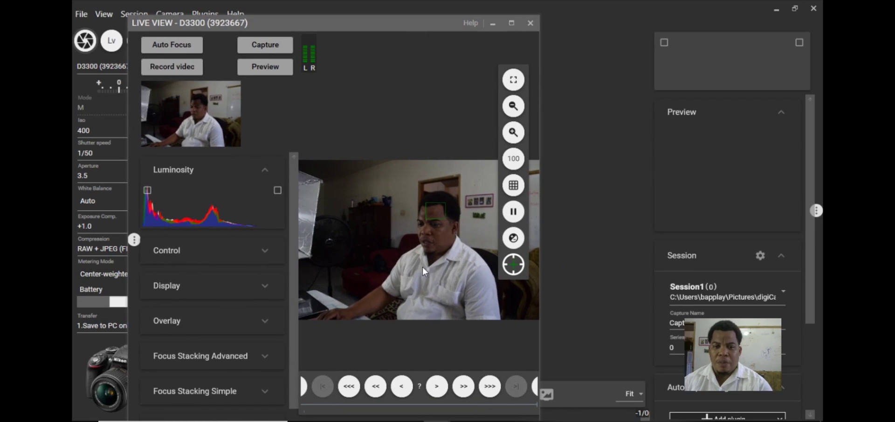
pyautogui.moveTo(539, 350); pyautogui.dragTo(696, 350)
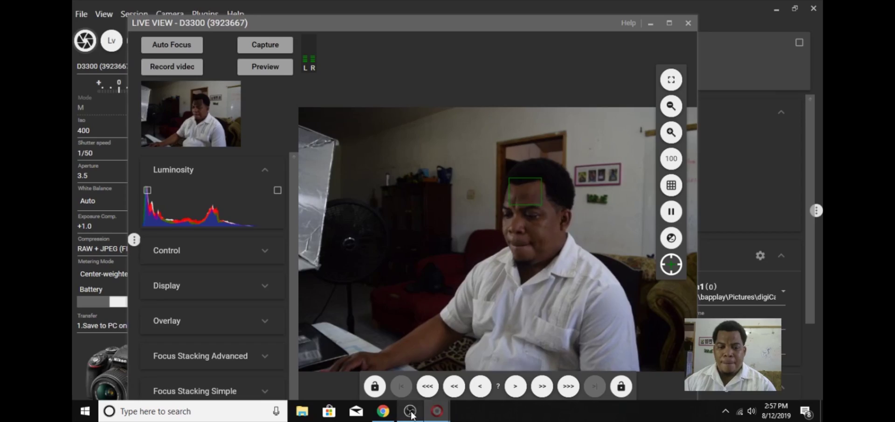
# In OBS, add a new Window Capture source named 'dslrCapture'.
pyautogui.click(410, 411)
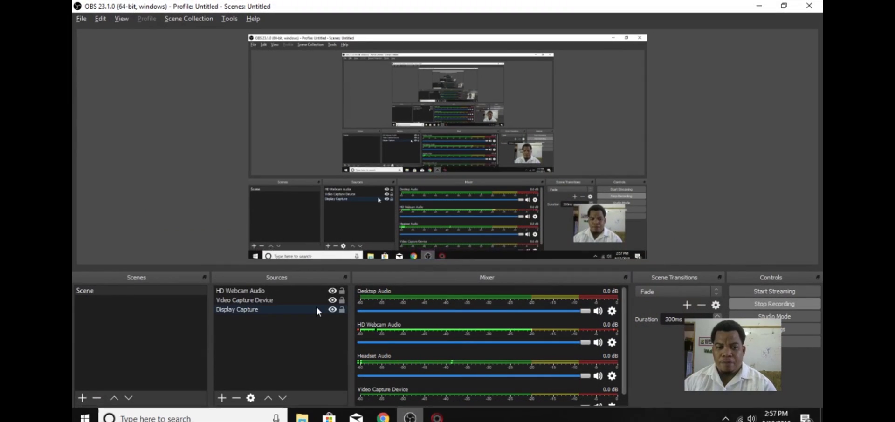
pyautogui.click(320, 291)
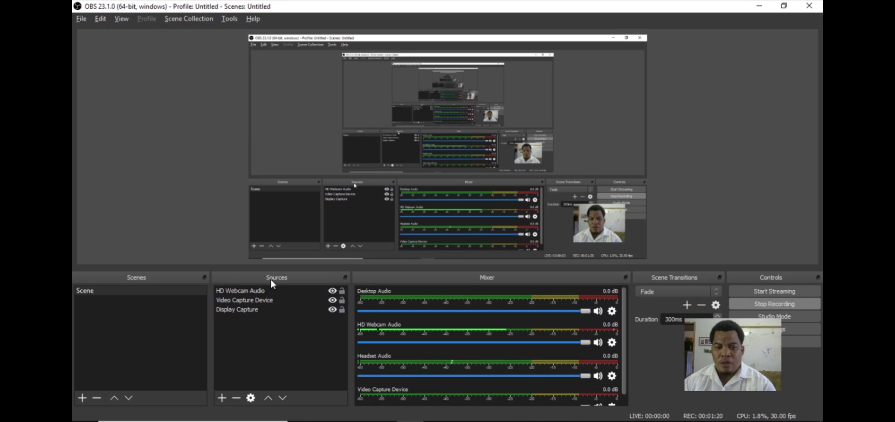
pyautogui.click(222, 398)
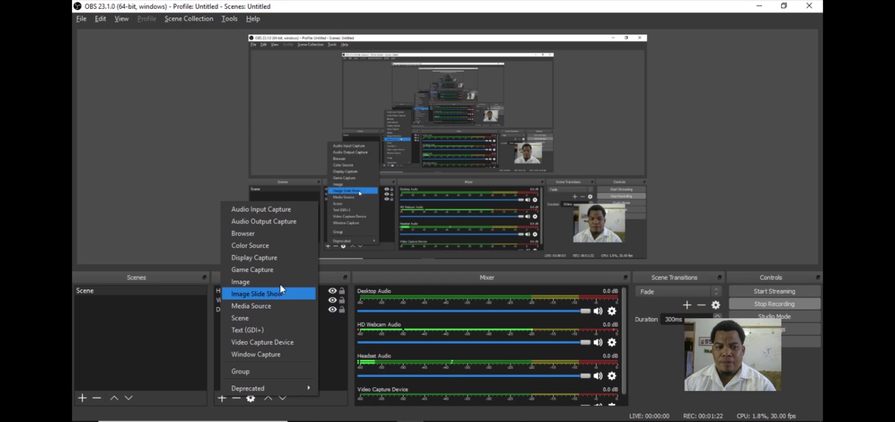
pyautogui.click(278, 353)
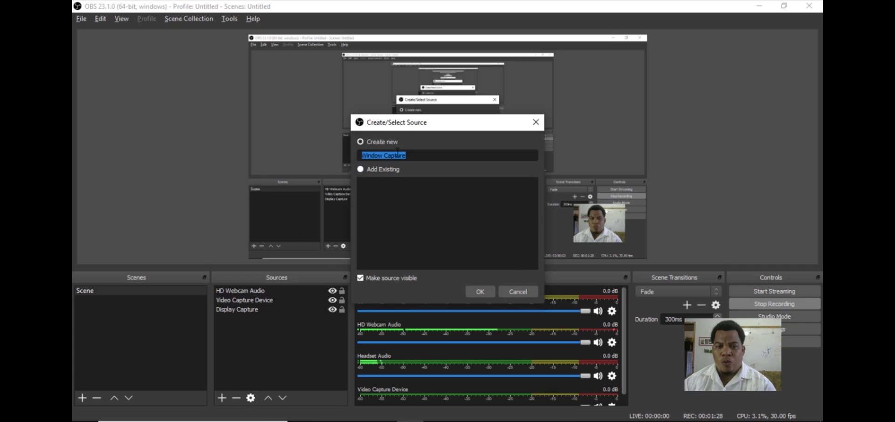
pyautogui.write('dslrCapture')
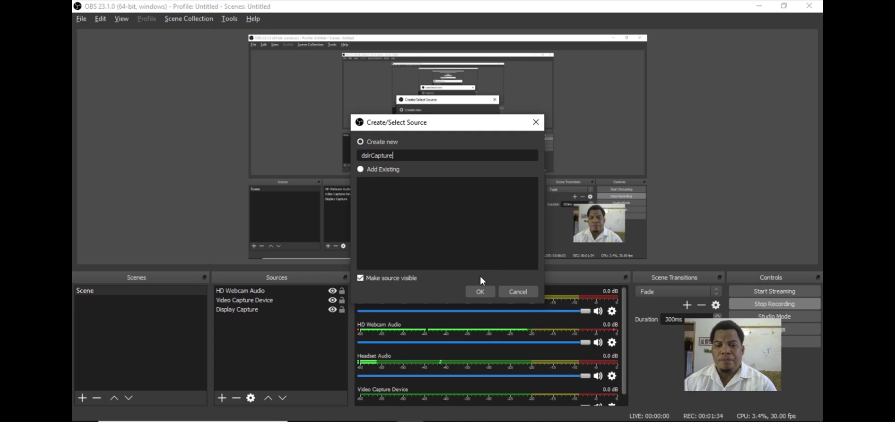
pyautogui.click(480, 291)
# Alt+Tab to the D3300 Live View window, then back to the dslrCapture properties.
pyautogui.hotkey('alt', 'Tab')
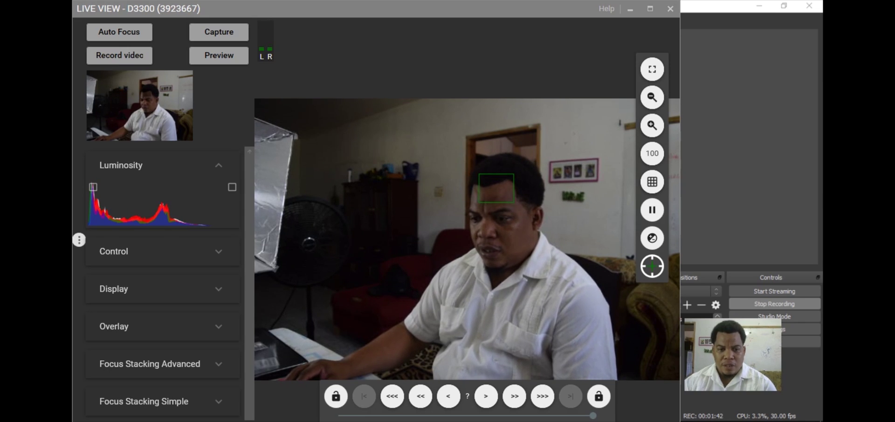
pyautogui.hotkey('alt', 'Tab')
pyautogui.hotkey('alt', 'Tab')
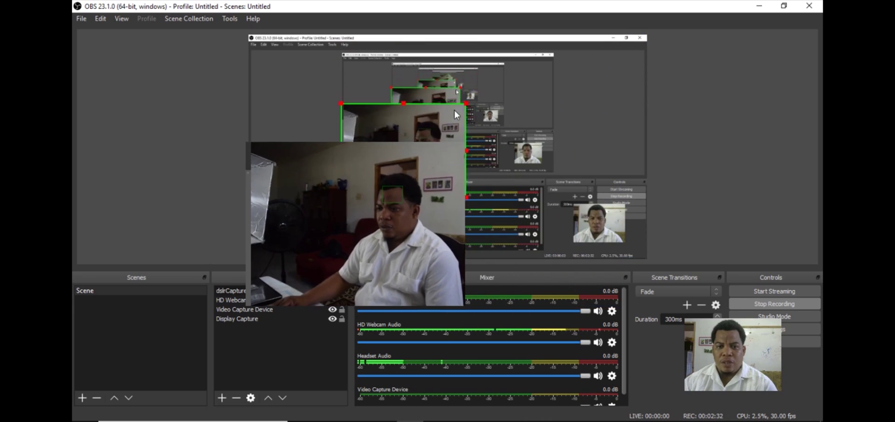
# Shrink the dslrCapture feed and move it beside the webcam at the lower right.
pyautogui.moveTo(447, 115); pyautogui.dragTo(530, 220)
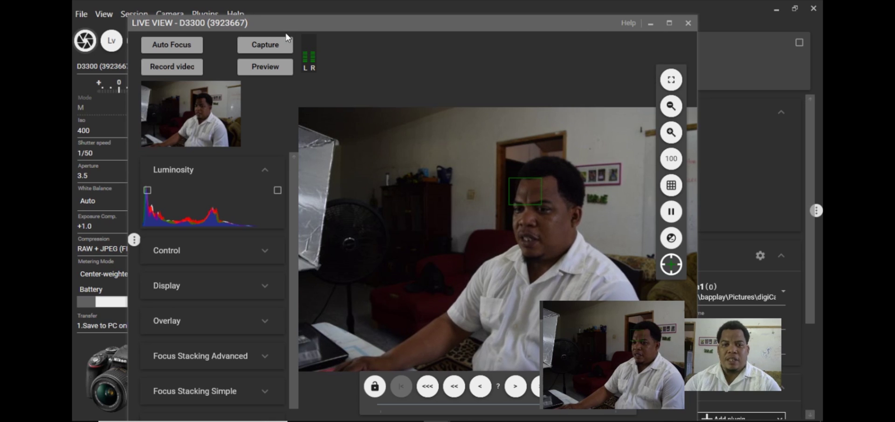
# Minimize digiCamControl's main window, restore the D3300 Live View, and Alt+Tab back to OBS.
pyautogui.click(776, 9)
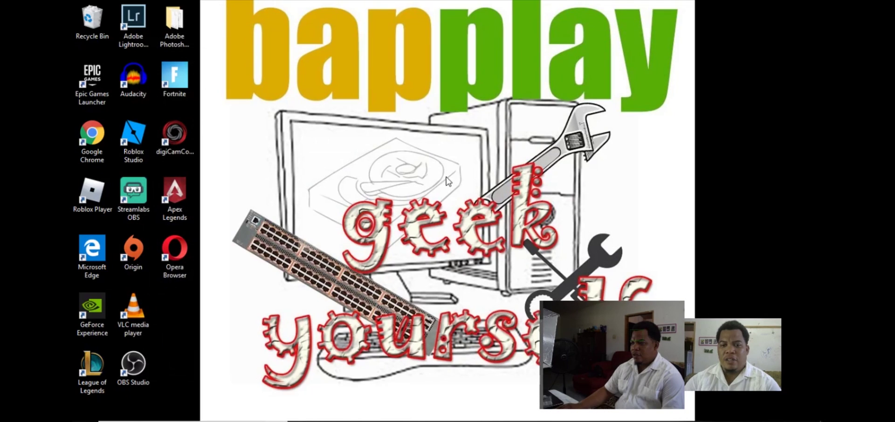
pyautogui.click(437, 411)
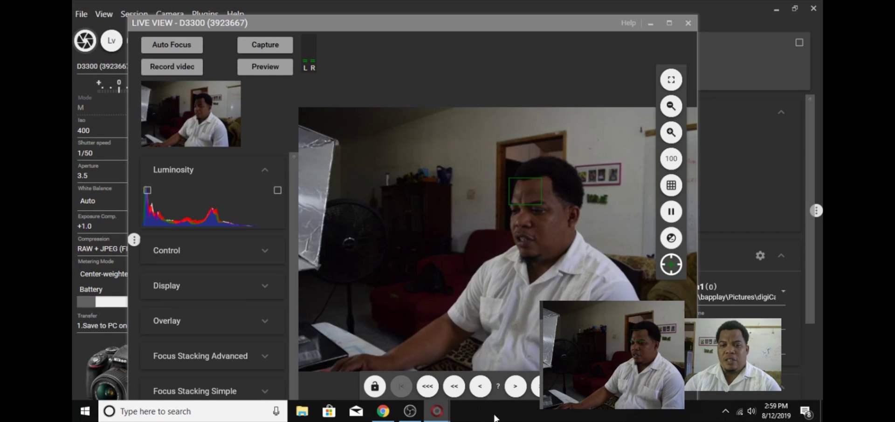
pyautogui.hotkey('alt', 'Tab')
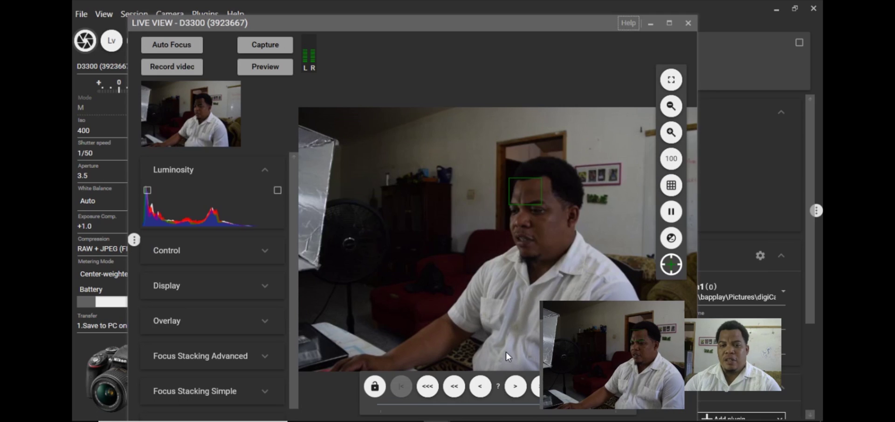
pyautogui.hotkey('alt', 'Tab')
pyautogui.hotkey('alt', 'Tab')
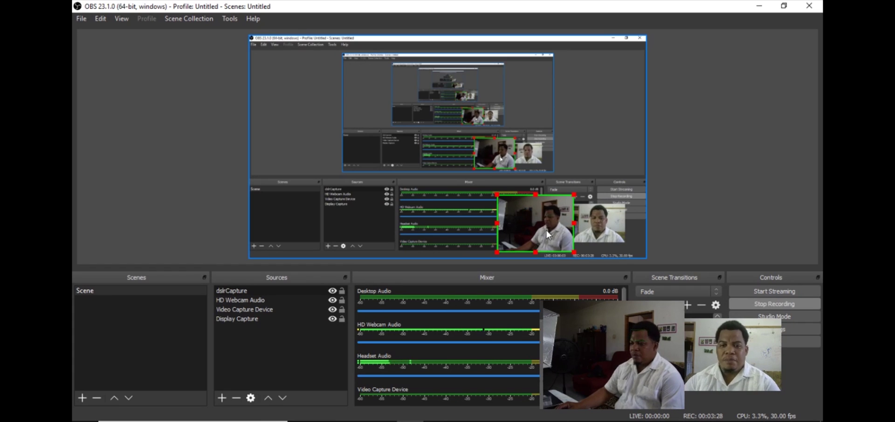
pyautogui.click(332, 292)
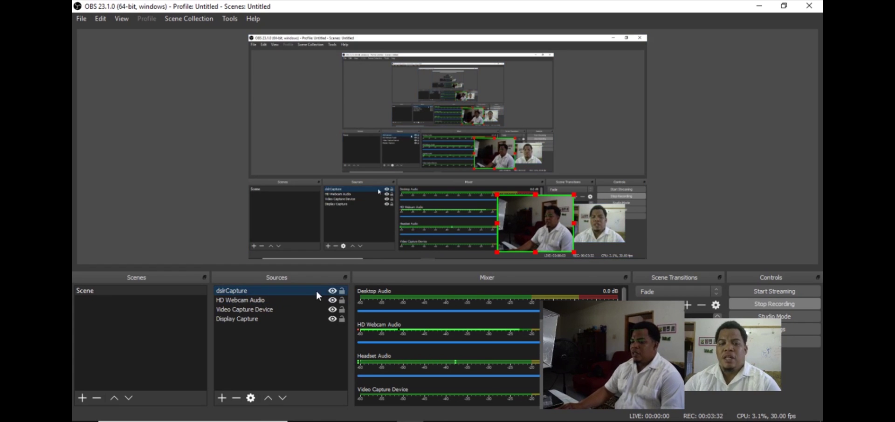
pyautogui.click(331, 301)
pyautogui.click(331, 300)
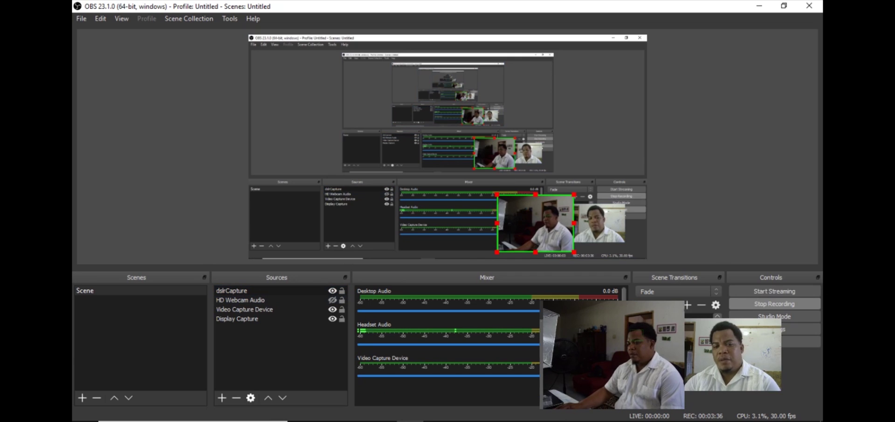
pyautogui.click(332, 301)
pyautogui.click(332, 294)
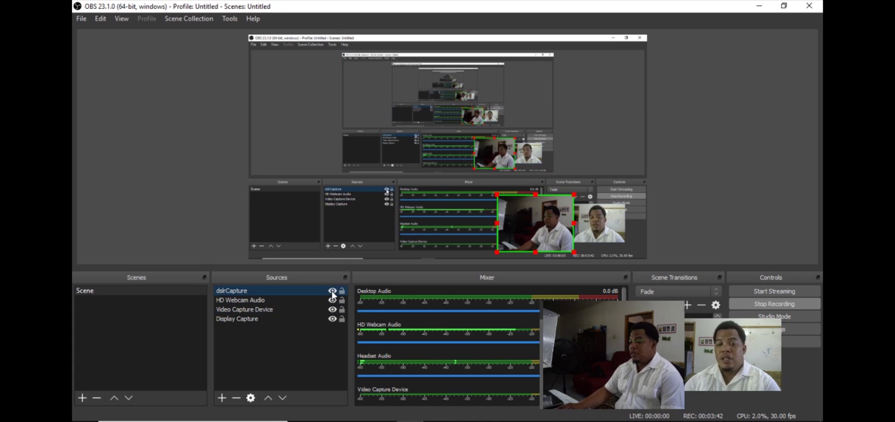